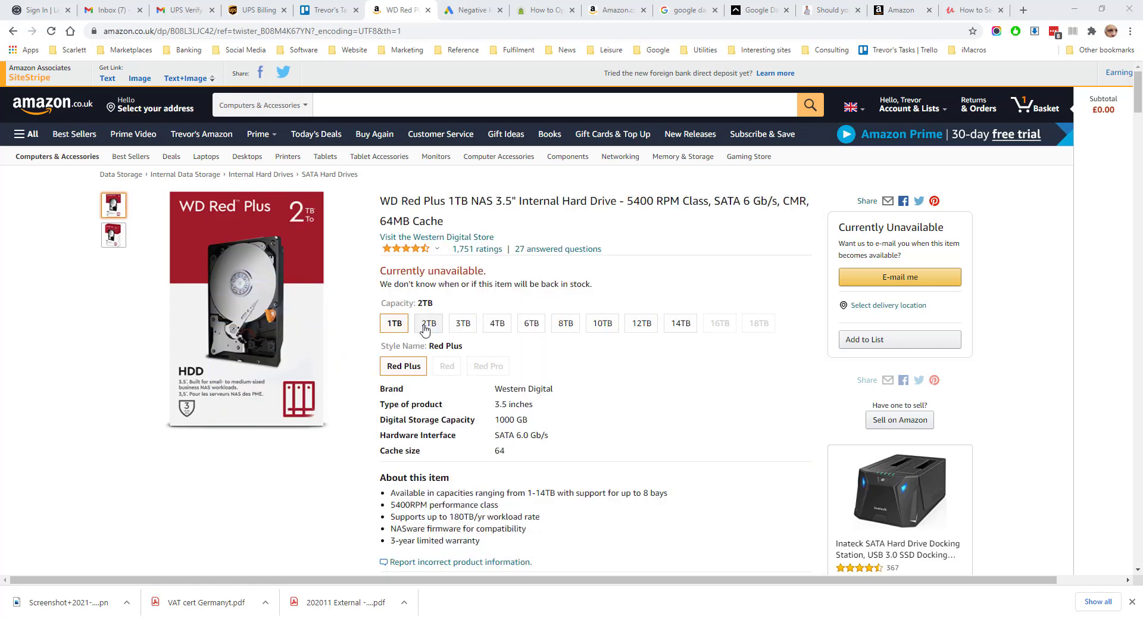
- Browse the WD hard drive's listing variations, switching between 2TB, 3TB, 4TB and 10TB capacities and the Red and Red Plus styles
left_click(424, 327)
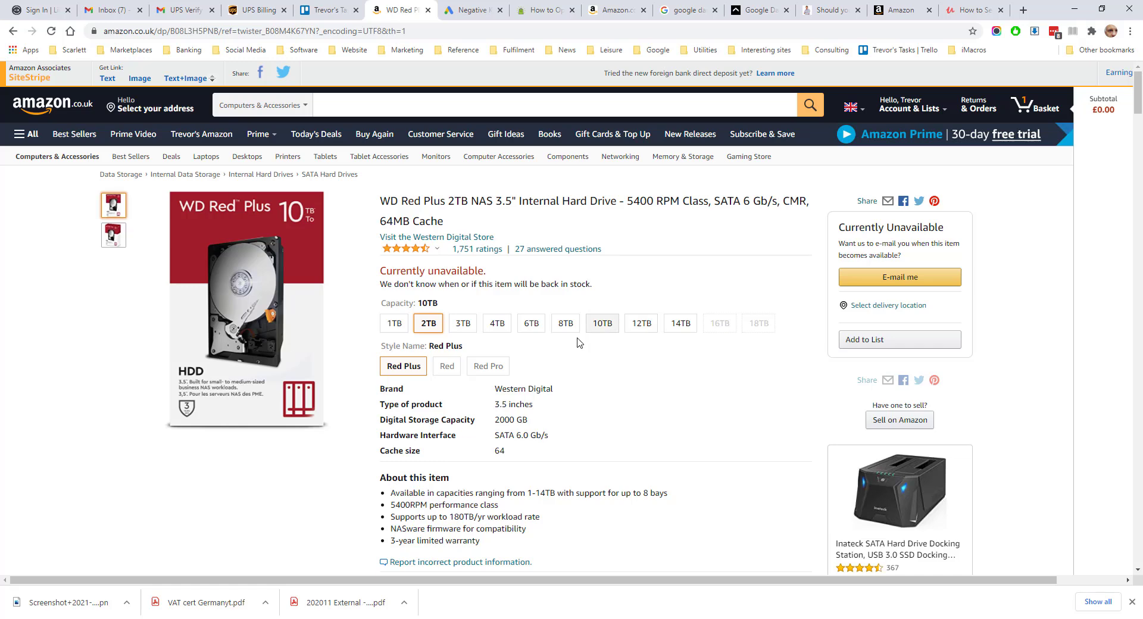
left_click(446, 366)
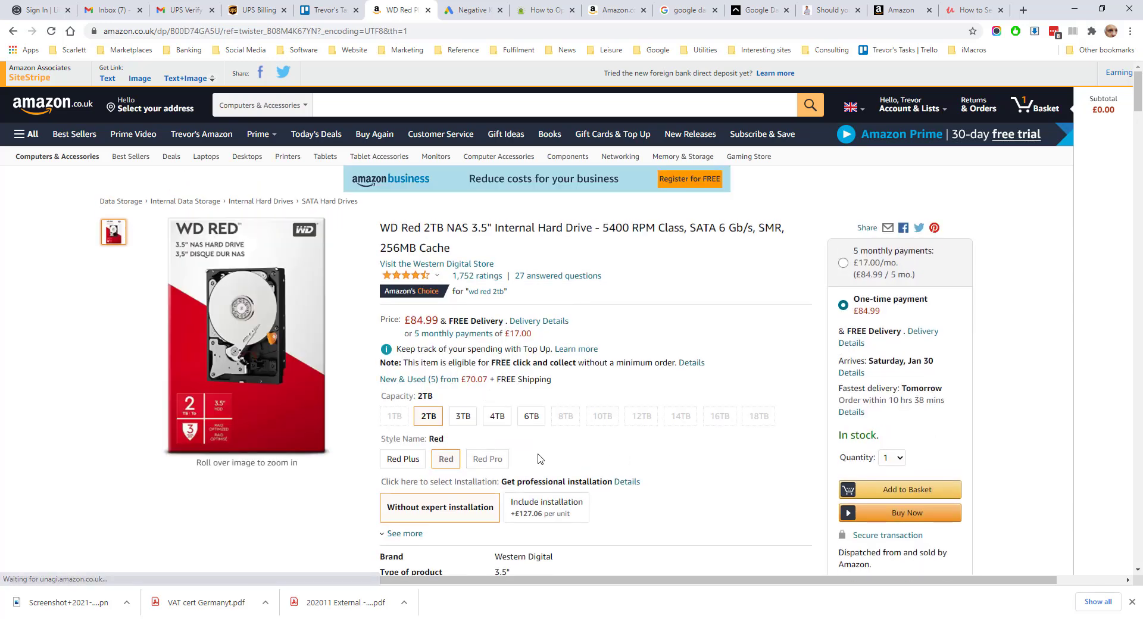
left_click(463, 416)
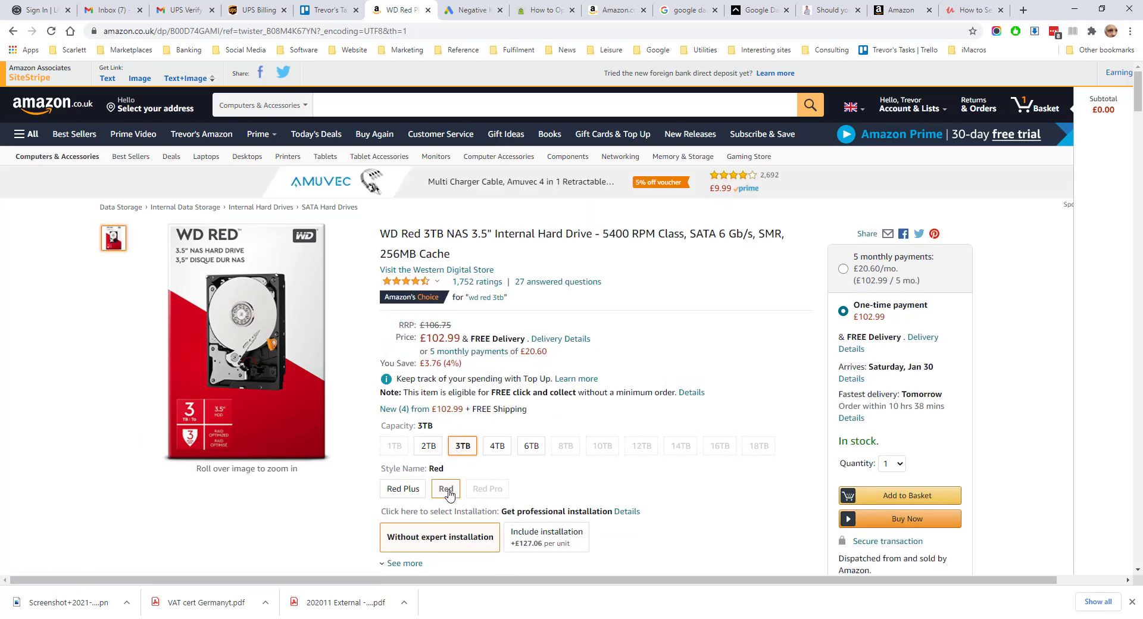
left_click(408, 491)
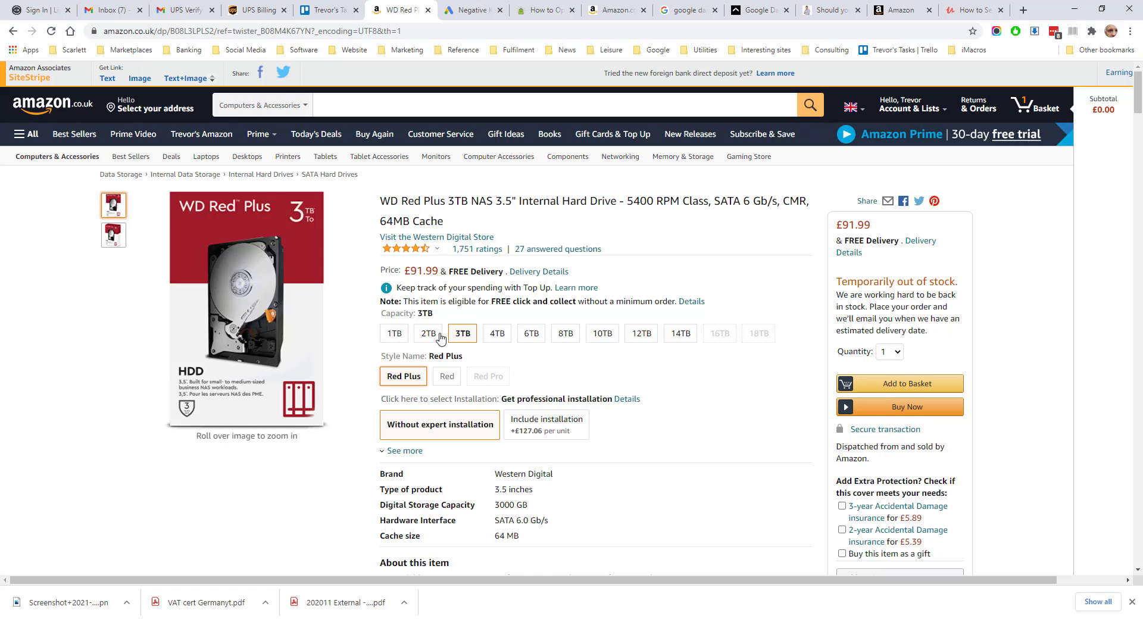
left_click(496, 335)
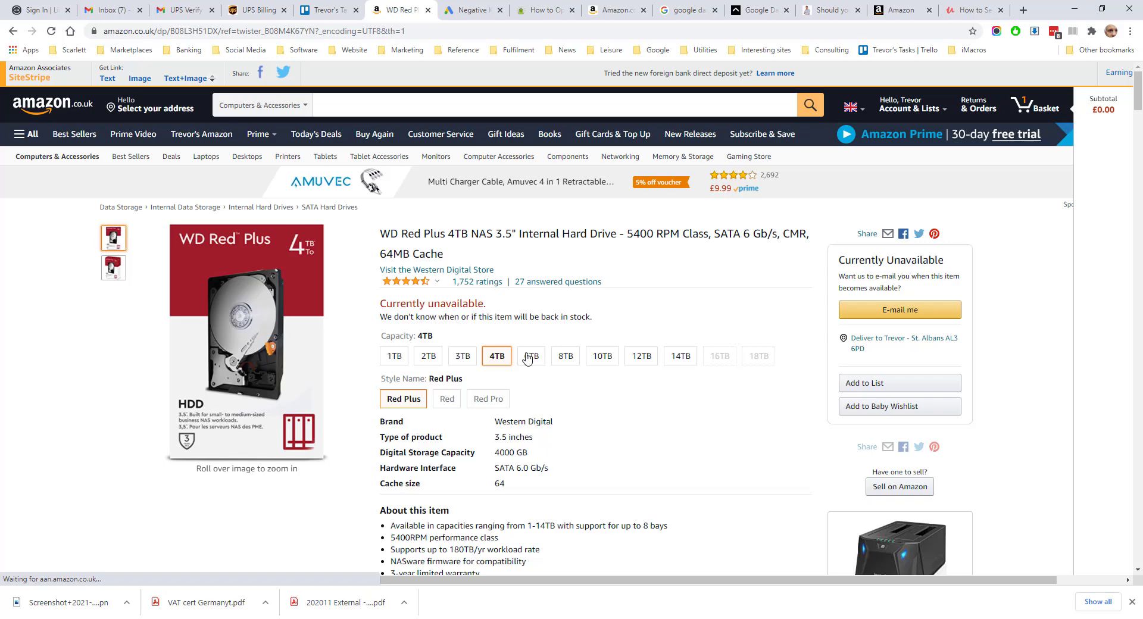
left_click(601, 356)
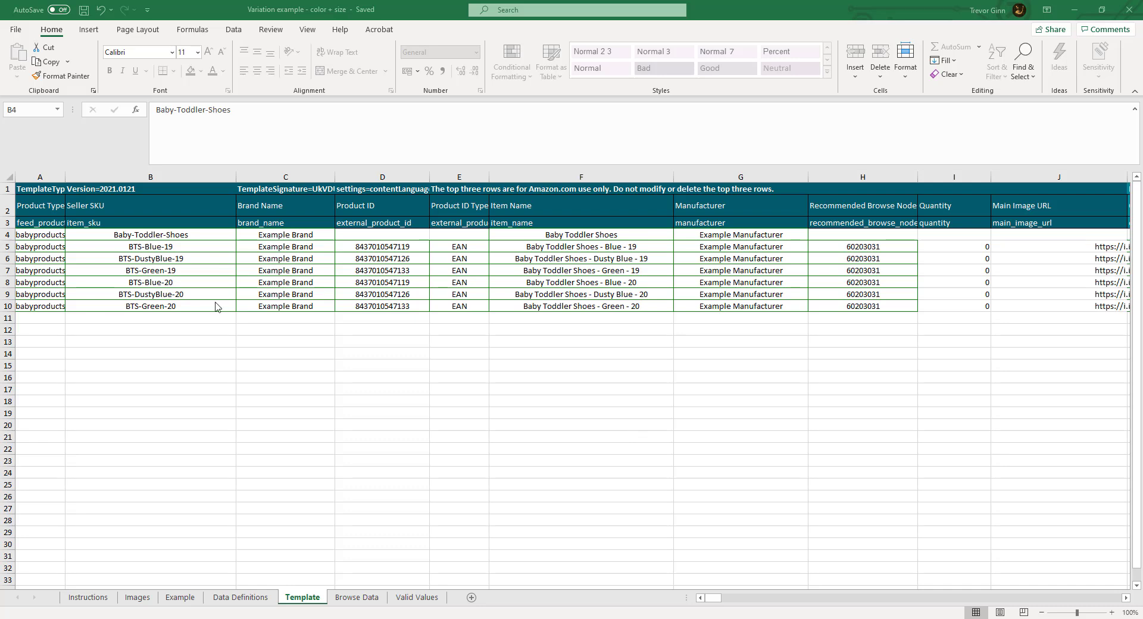
- Select the parent SKU Baby-Toddler-Shoes, followed by its child SKUs in B5:B10 of the Template sheet
left_click(198, 237)
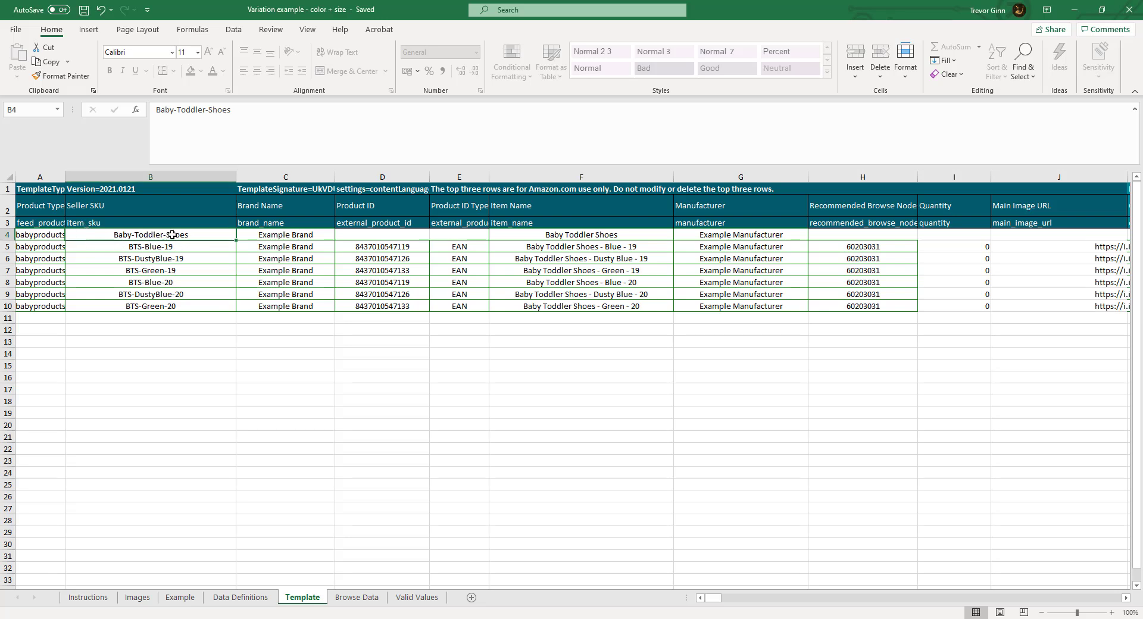
left_click(176, 245)
left_click_drag(176, 245, 173, 302)
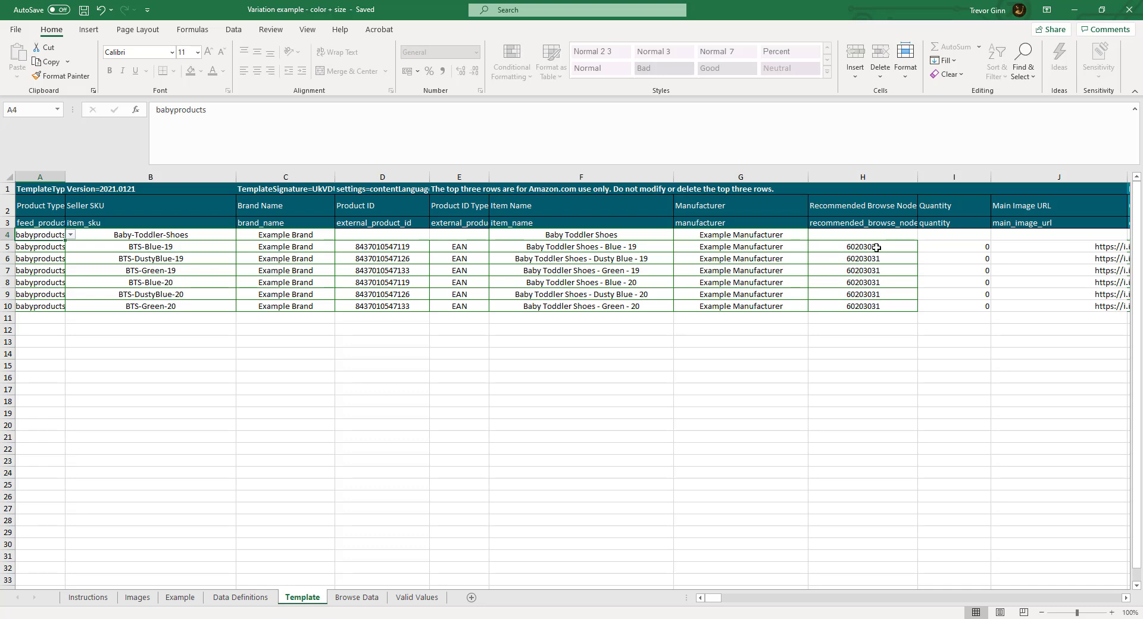
- Examine the template's image and Variation columns and the permitted Variation Theme options on the Valid Values sheet
left_click(1125, 598)
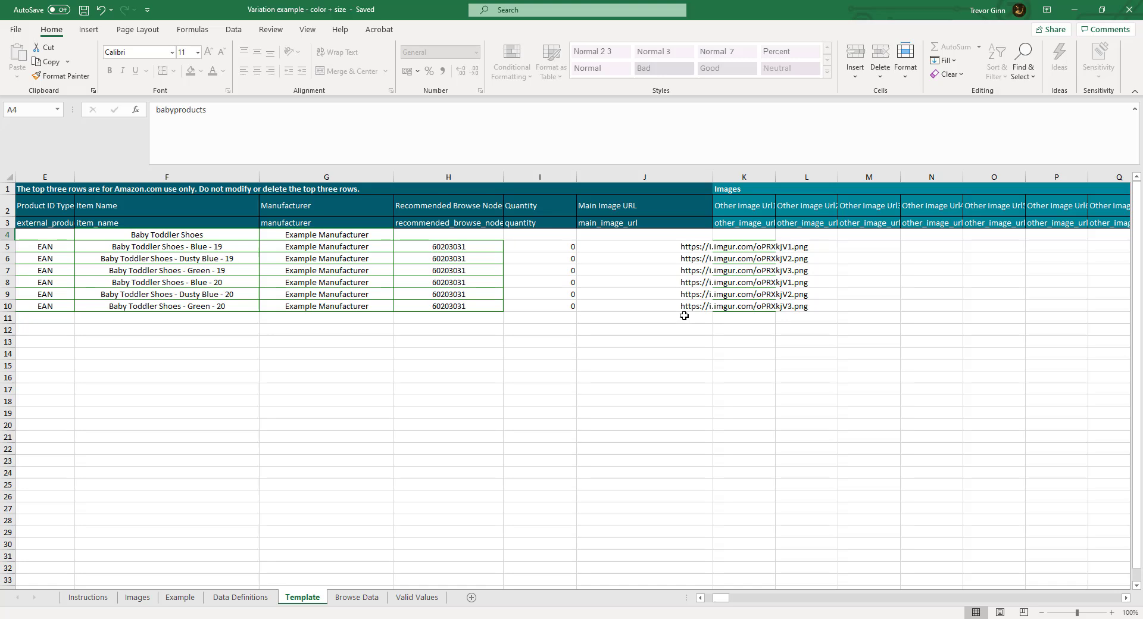
scroll(645, 242, "right", 5)
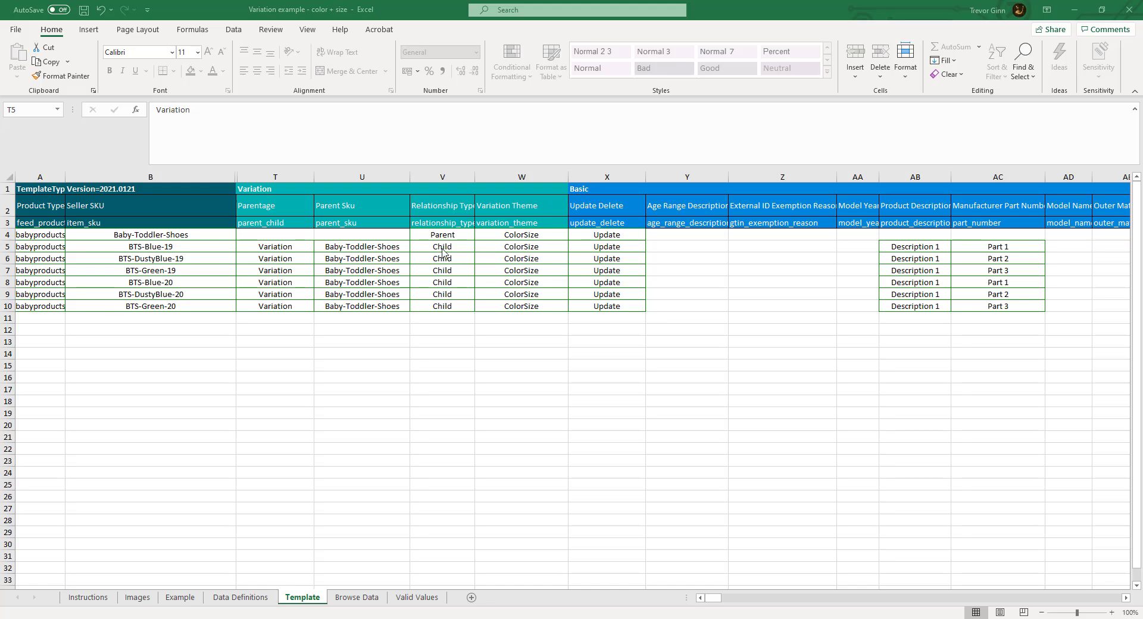
key("ctrl+Page_Down")
key("ctrl+Page_Down")
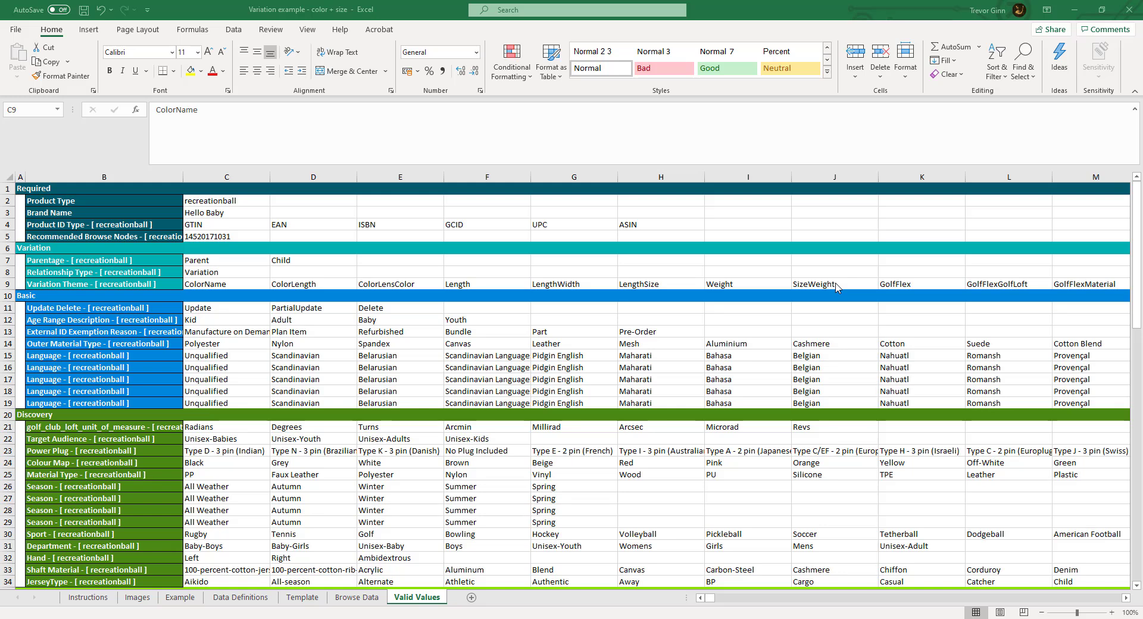
key("ctrl+Page_Up")
key("ctrl+Page_Up")
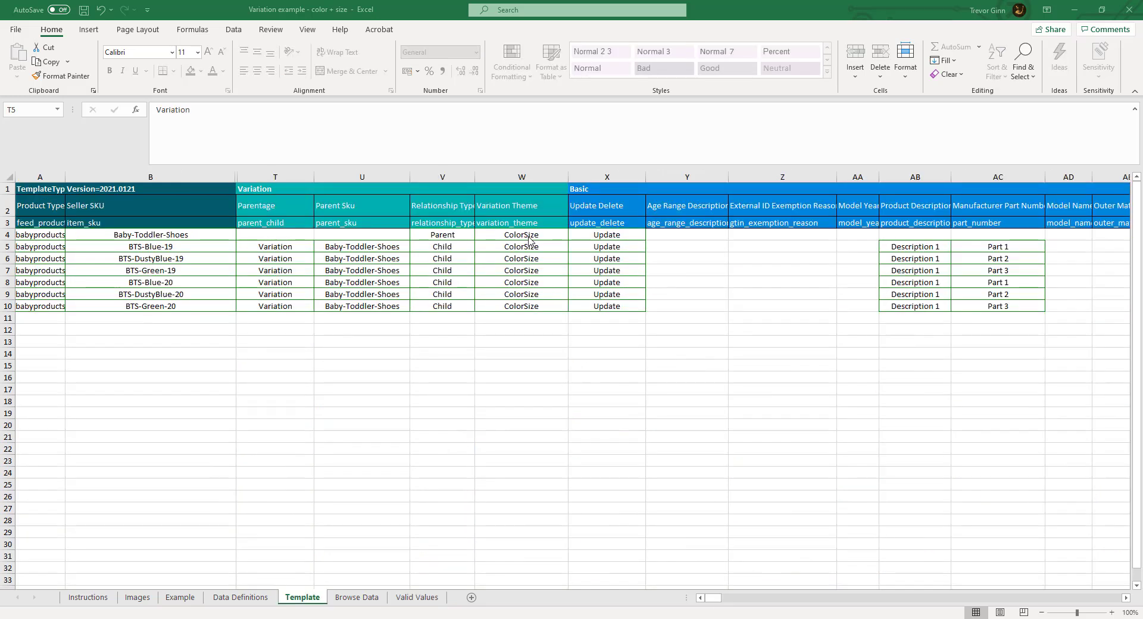
- Look through the template's header row from variation_theme across to the color_name column
left_click(545, 225)
key("Right")
key("Right")
key("Right")
key("Right")
key("Right")
key("Right")
key("Right")
key("Right")
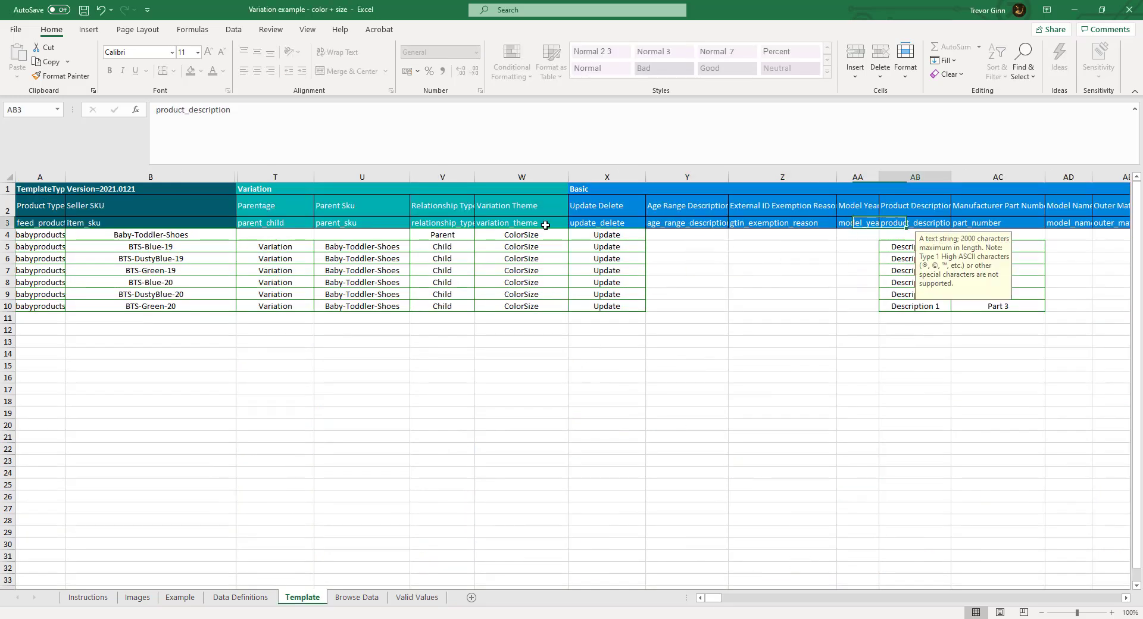
key("Right")
key("Right")
key("Right")
key("Right")
key("Right")
key("Right")
key("Right")
key("Right")
key("Right")
key("Right")
key("Right")
key("Right")
key("Right")
key("Right")
key("Right")
key("Right")
key("Right")
key("Right")
key("Right")
key("Right")
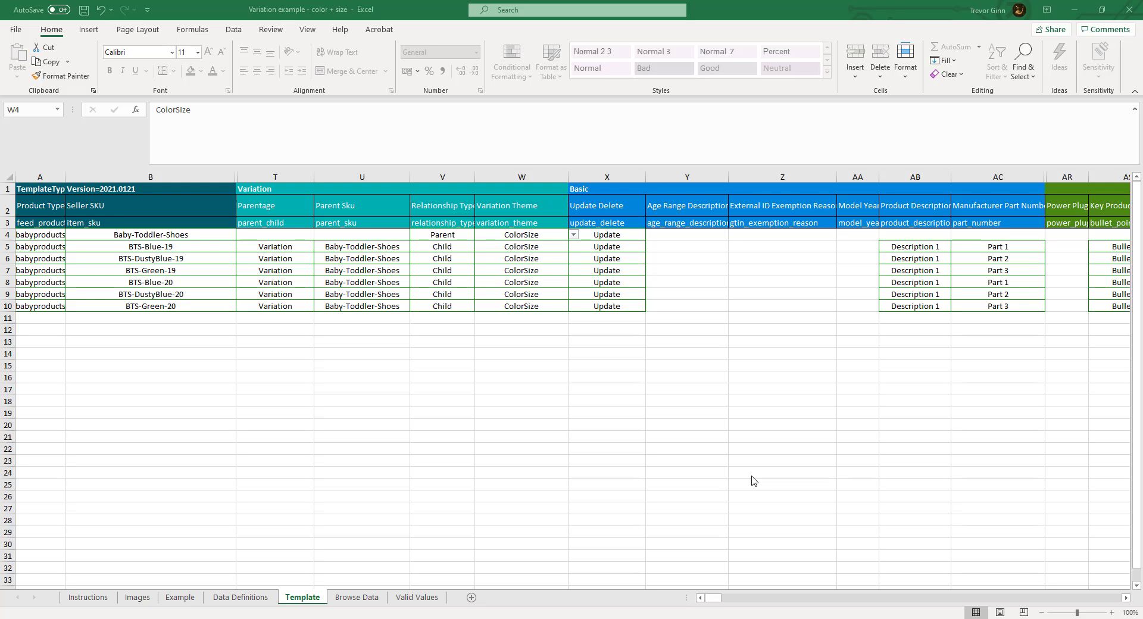
- Set the parent row's Variation Theme in W4 to Color and fill it down to the child rows
left_click(500, 235)
type("Color")
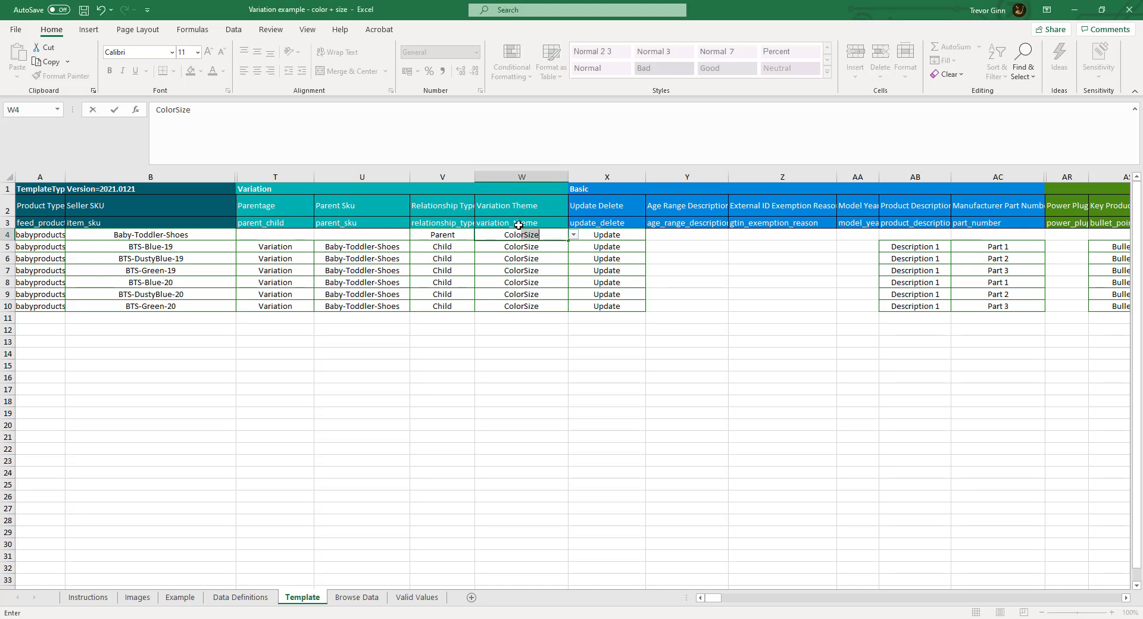
key("Delete")
key("ctrl+Return")
double_click(568, 241)
- Clear the Size values of all six child products in BF5:BF10
left_click_drag(715, 600, 793, 599)
left_click(818, 246)
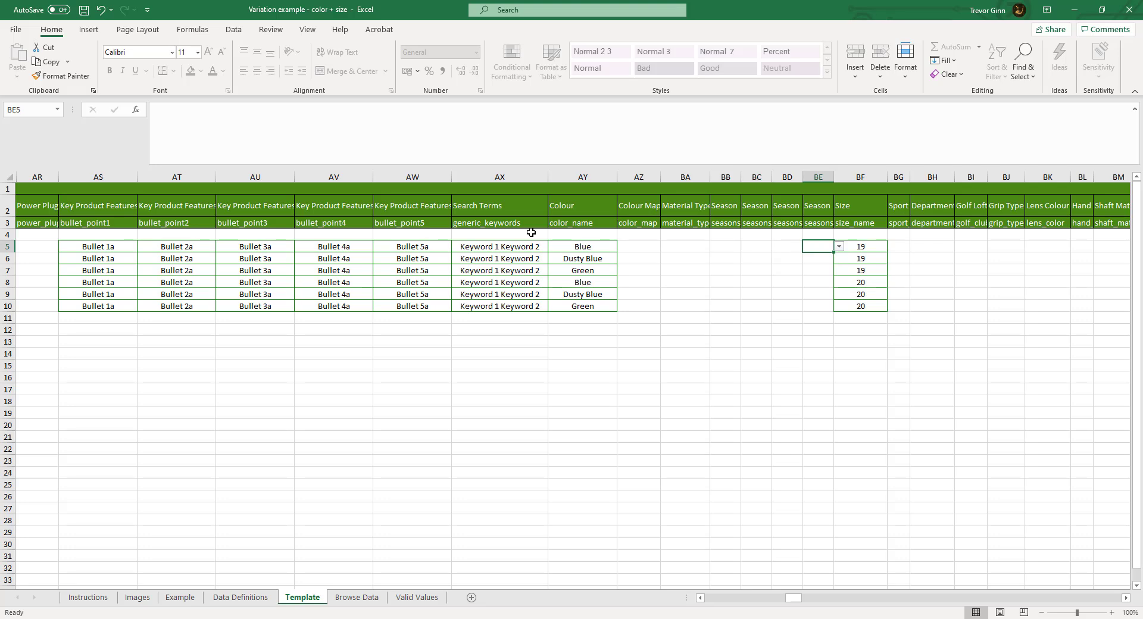
left_click_drag(866, 246, 864, 306)
key("Delete")
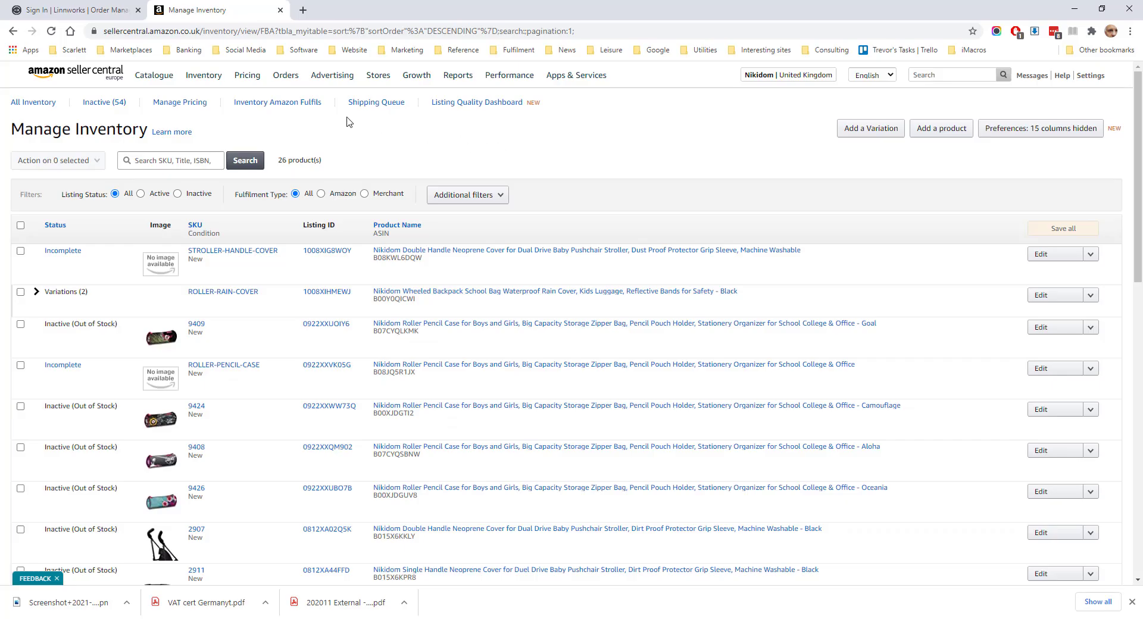
- Expand the ROLLER-SCHOOL-BAG-XL and DRIVE-STROLLER variation groups in the Manage Inventory list to view their child products
mouse_move(206, 76)
scroll(512, 314, "down", 10)
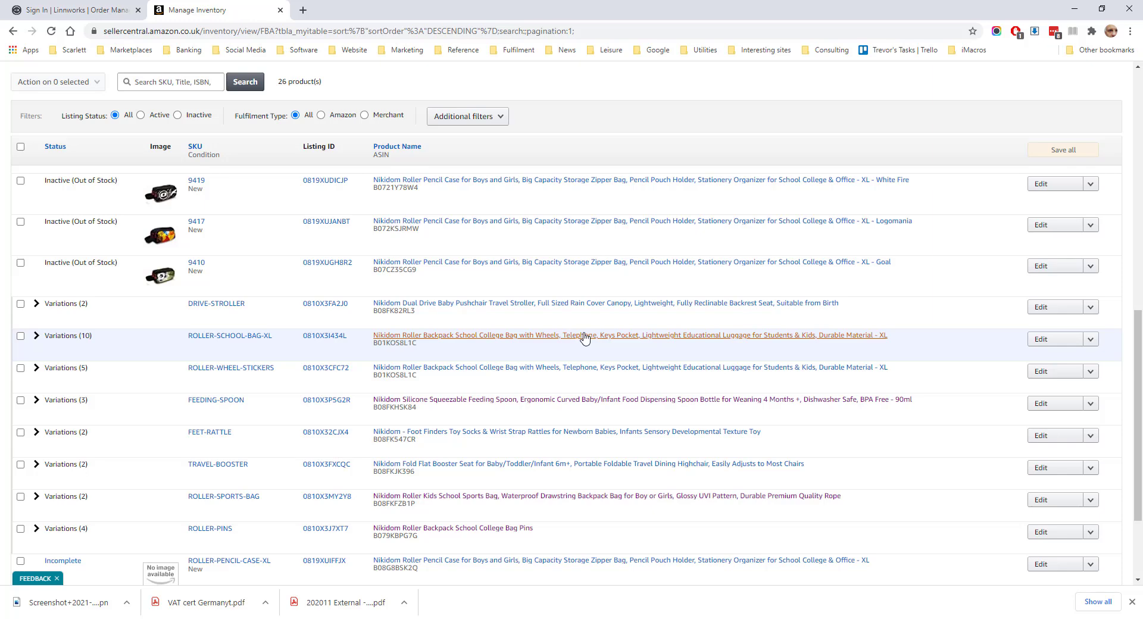
left_click(36, 336)
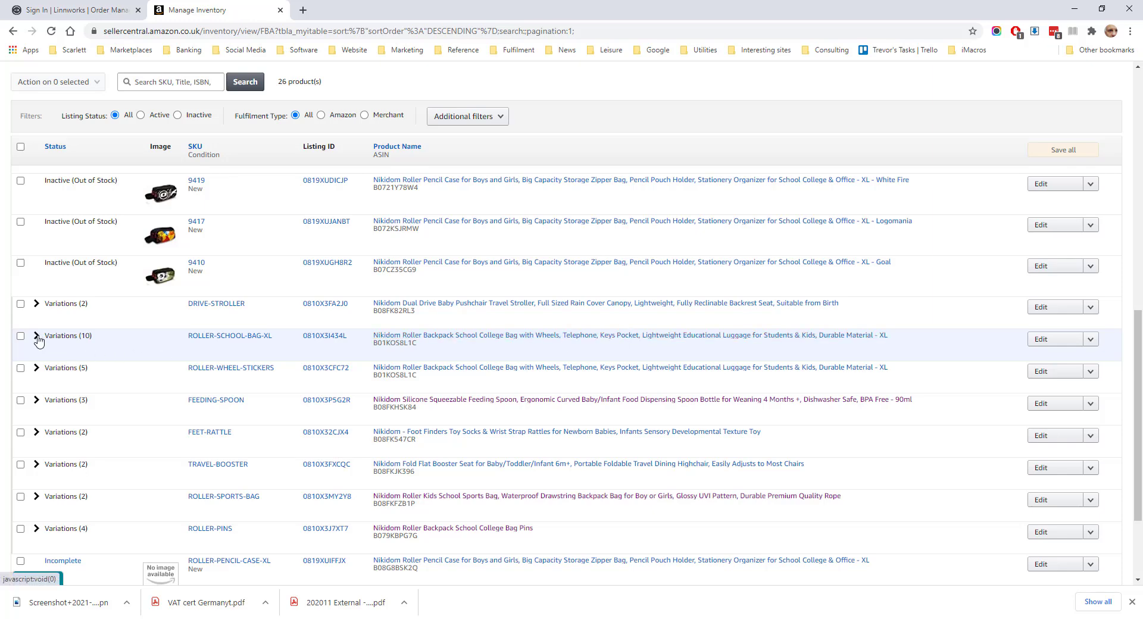
scroll(259, 357, "down", 1)
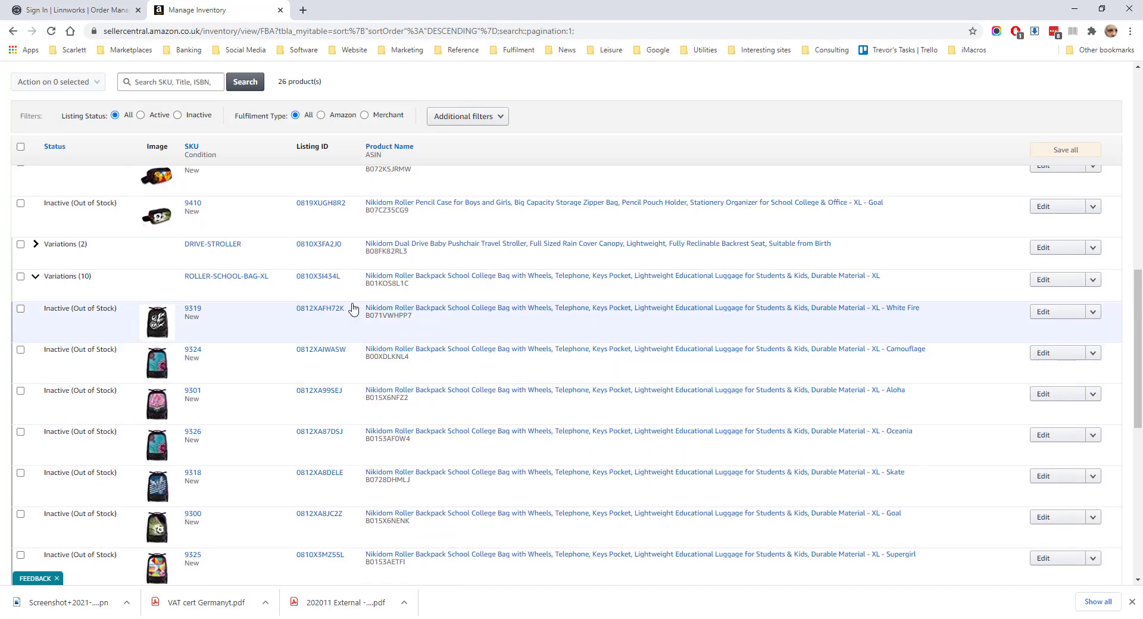
left_click(58, 247)
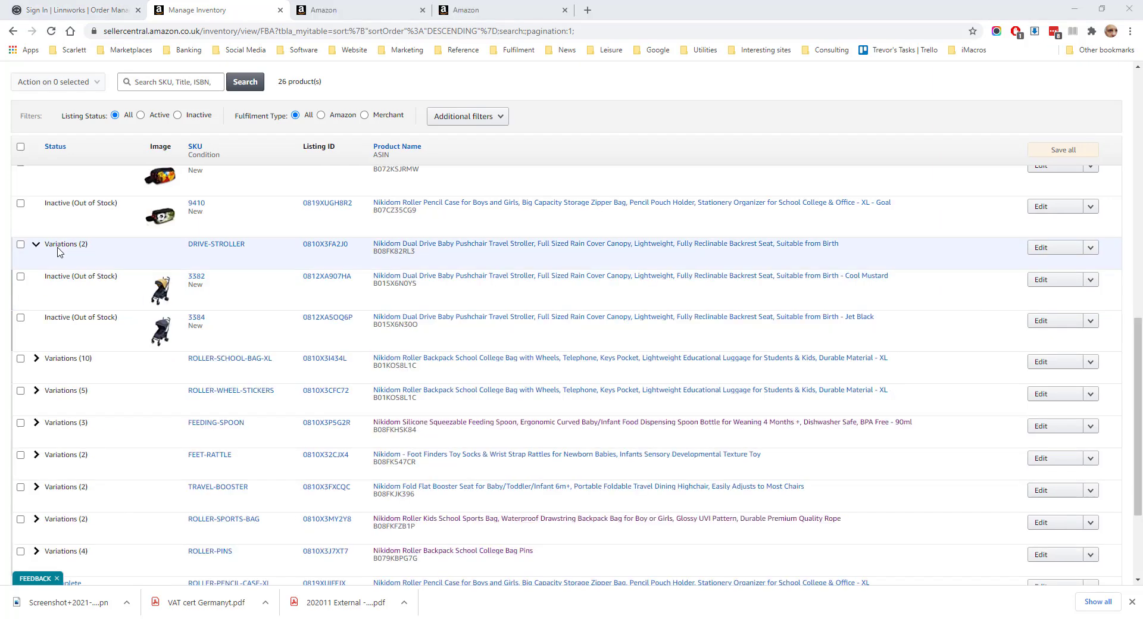
- Open the DRIVE-STROLLER parent listing for editing and examine its variation theme and child products
left_click(1047, 249)
left_click(428, 198)
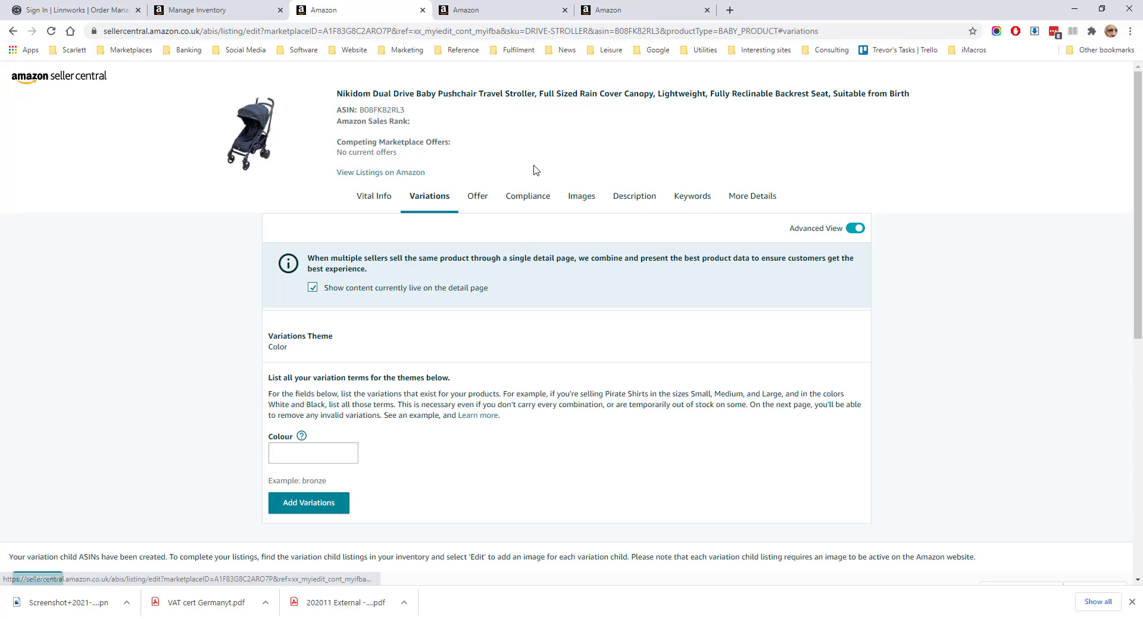
scroll(80, 504, "down", 5)
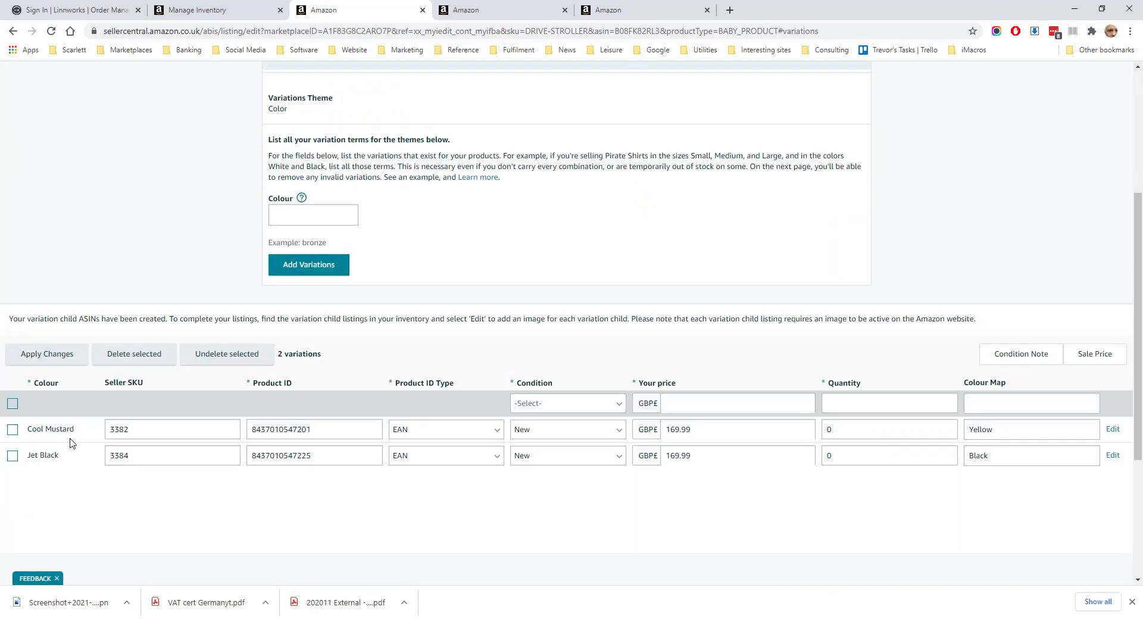